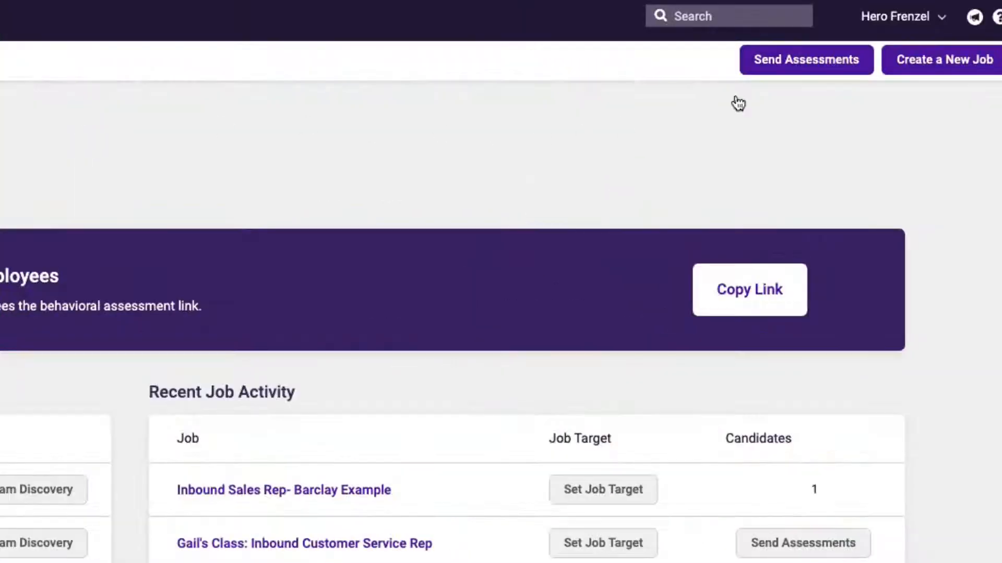
Open Send Assessments and choose Invite by Link to reach invitation link management.
click(791, 65)
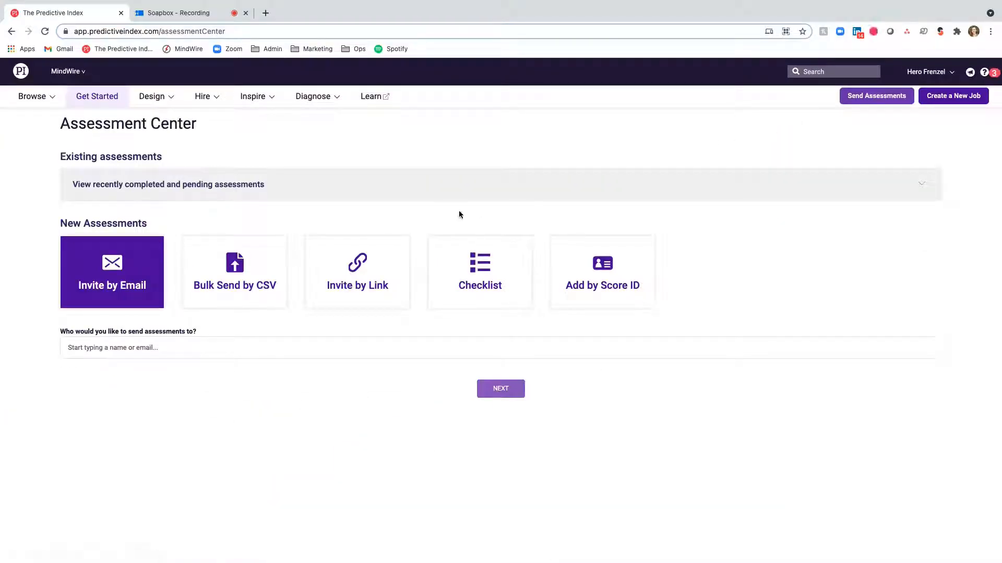
click(384, 266)
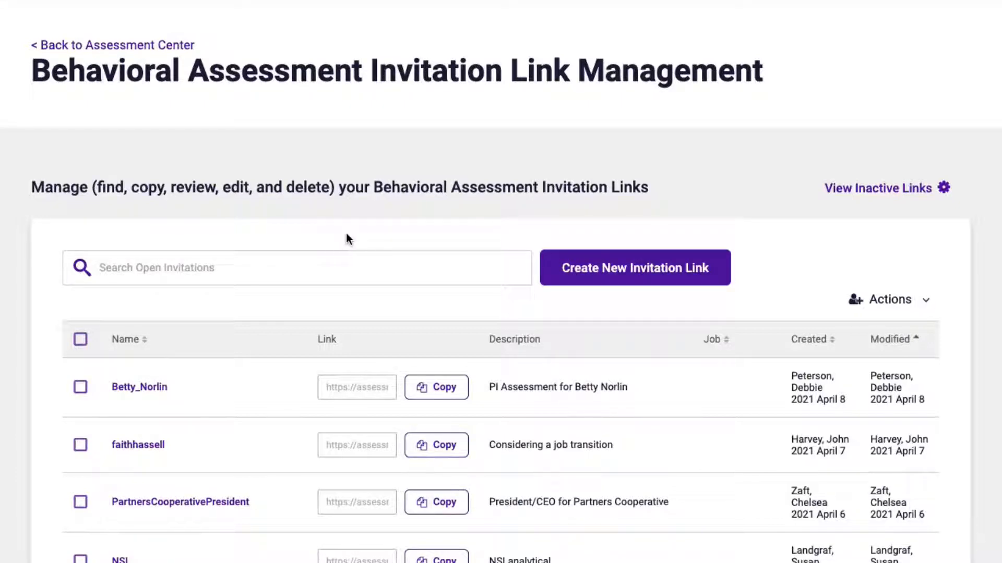
Start a new invitation link and place the cursor in the empty Link Name field.
click(628, 284)
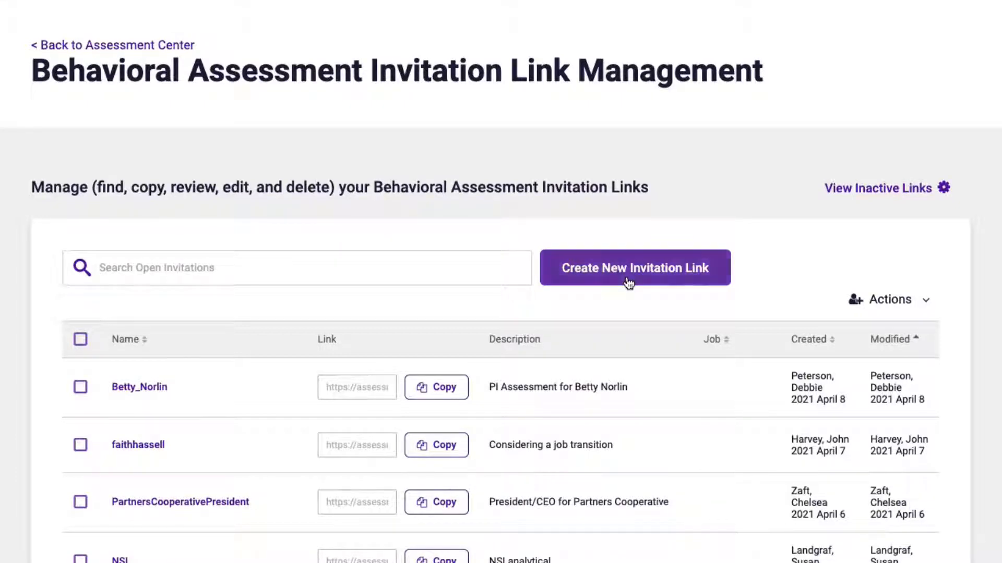
click(264, 262)
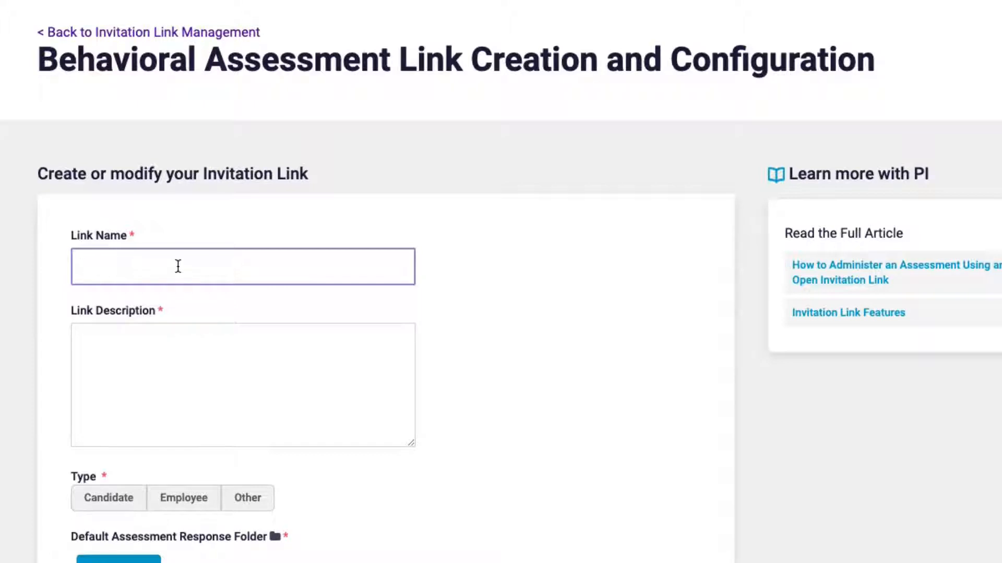
Name the link 'MindWirePILink' with the description 'Link for marketing'.
text(MindWirePILink)
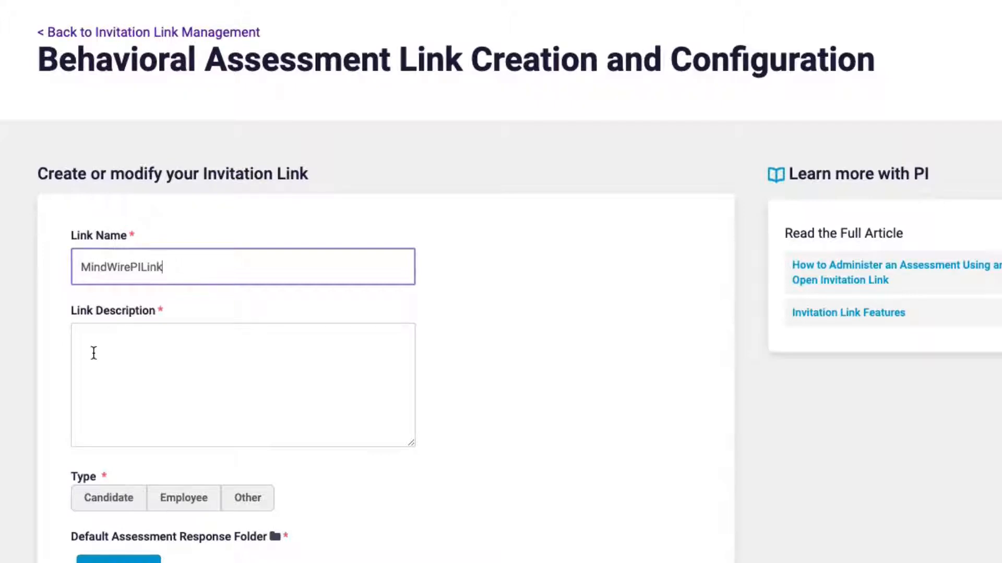
scroll(96, 349, down, 3)
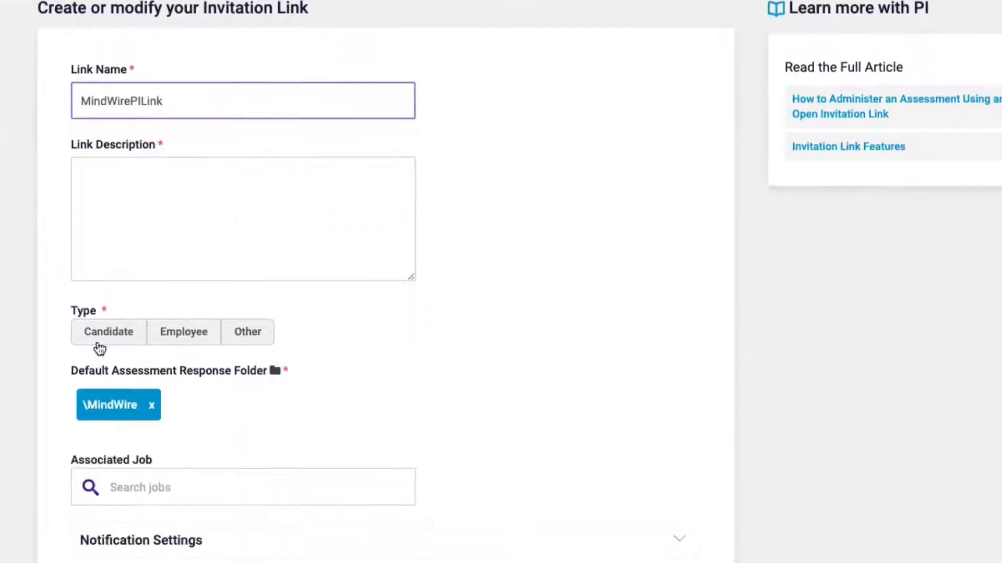
click(165, 202)
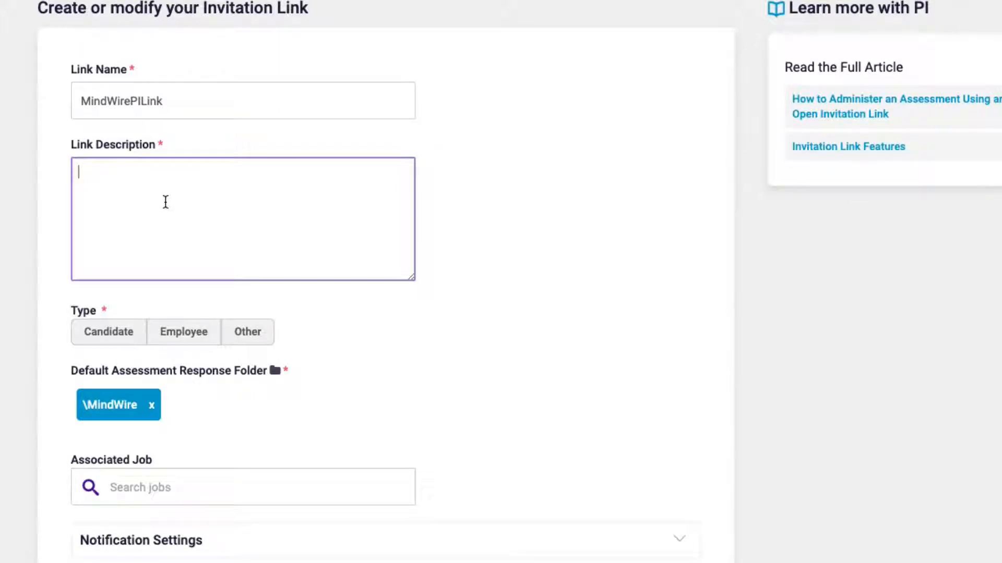
text(Link for marketing)
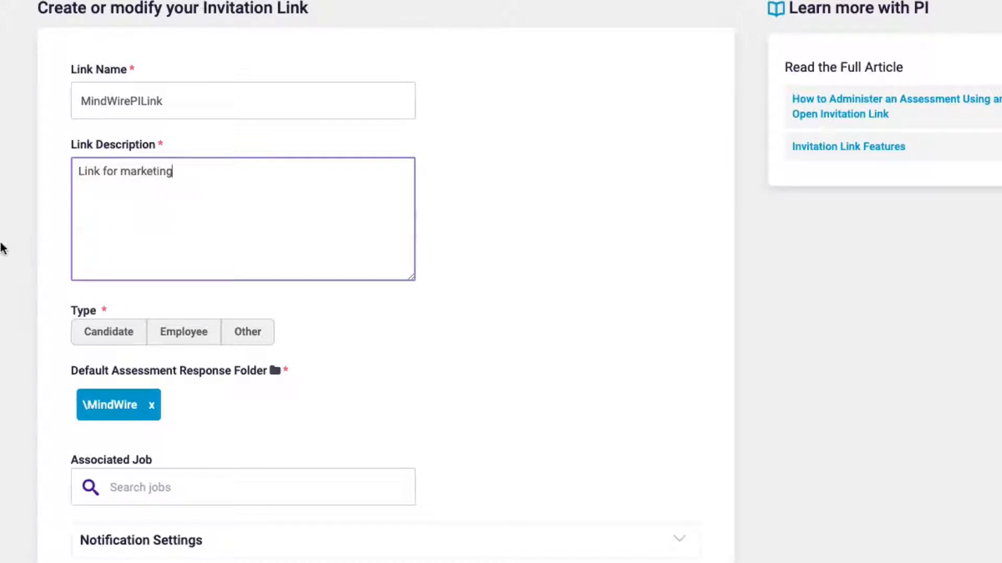
Set the link type to Employee, adding then removing the Outside Sales Manager job.
scroll(1, 248, down, 2)
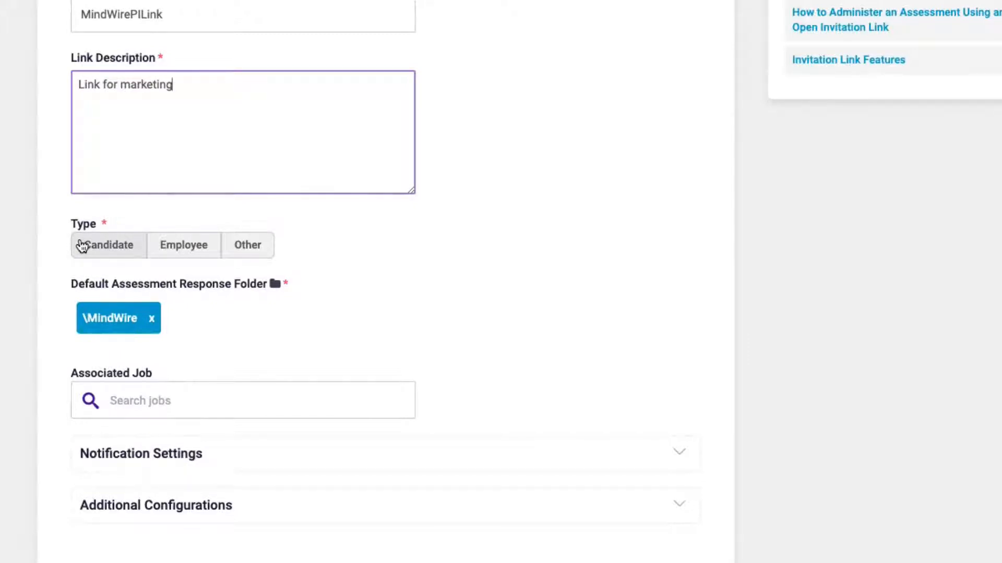
click(111, 251)
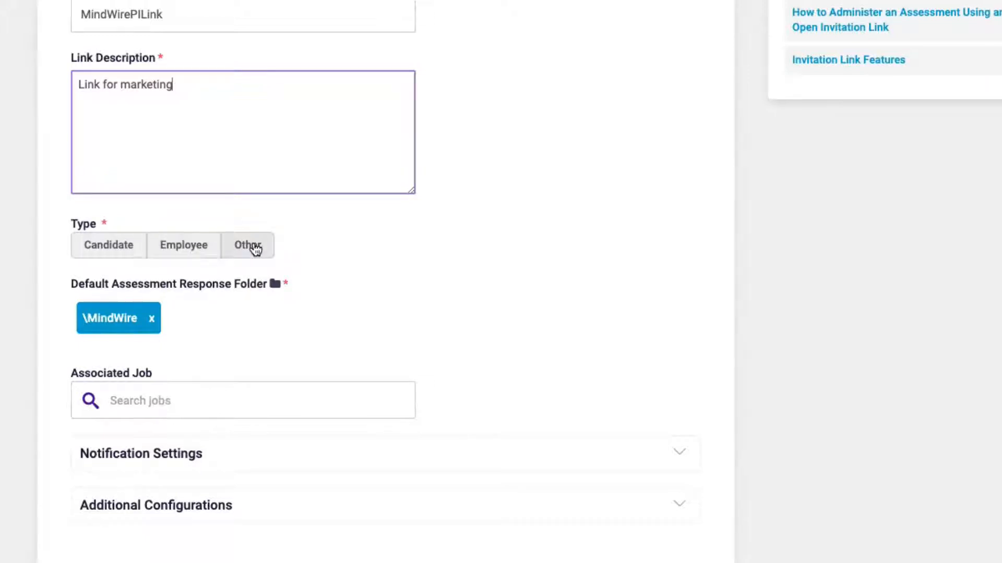
click(201, 256)
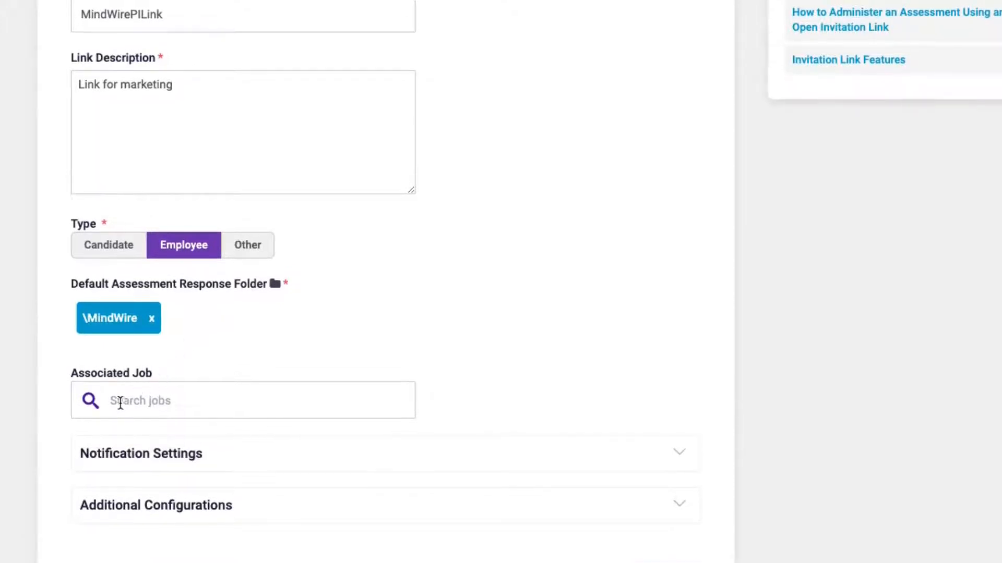
click(203, 397)
text(out)
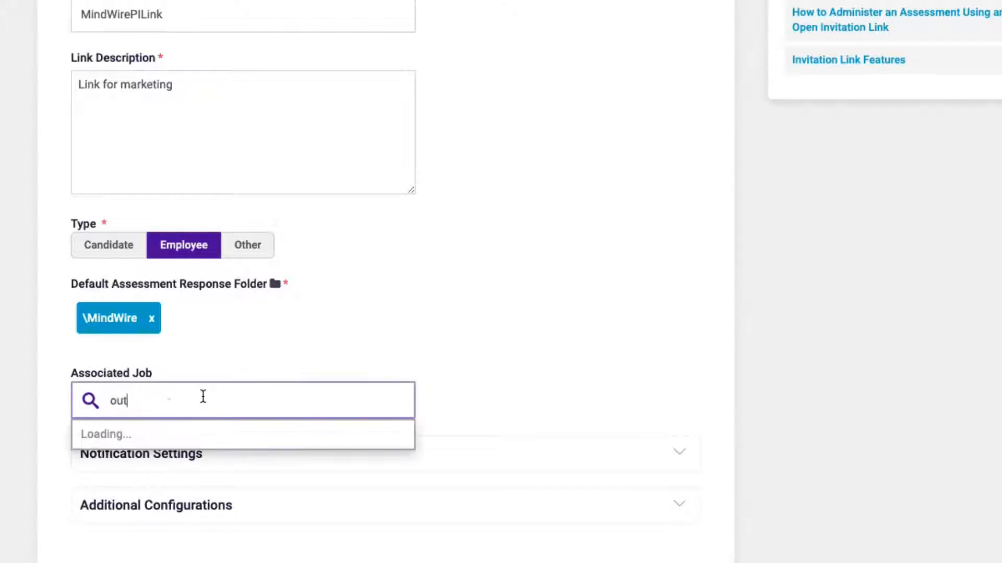
text(side sale)
click(202, 435)
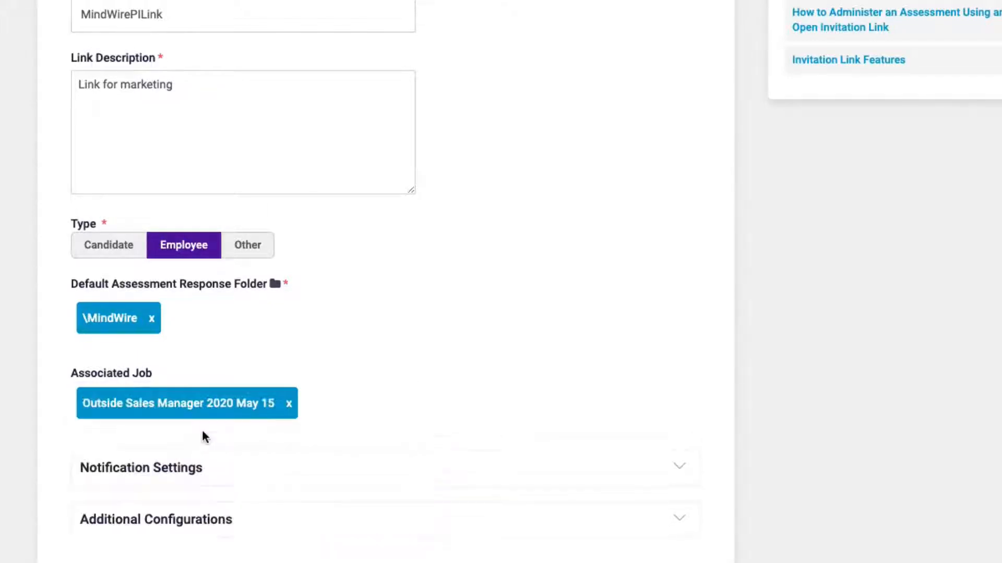
click(290, 405)
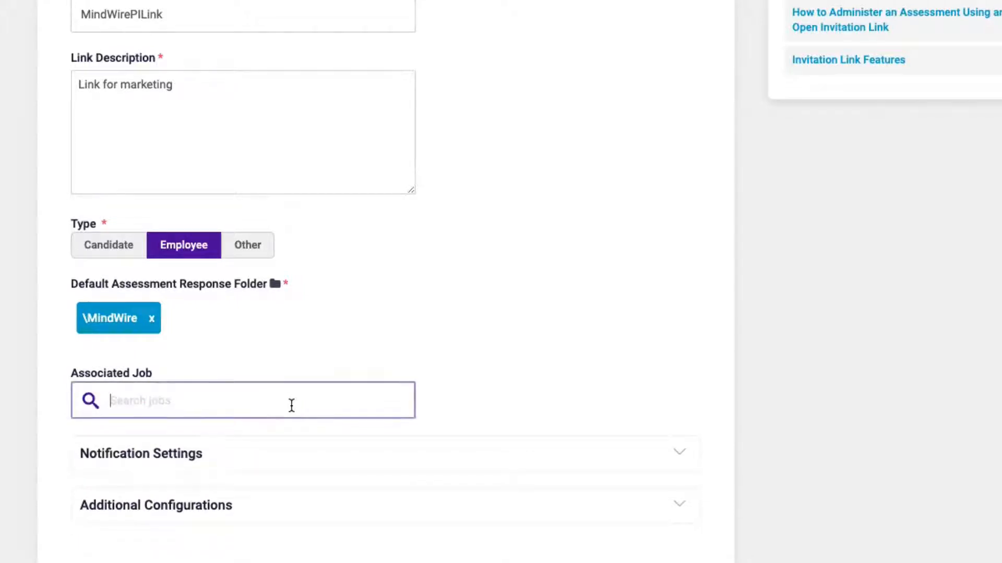
Expand Notification Settings, leaving the assessment taker's behavioral report attachment switched off.
click(320, 458)
scroll(322, 459, down, 1)
scroll(323, 459, down, 5)
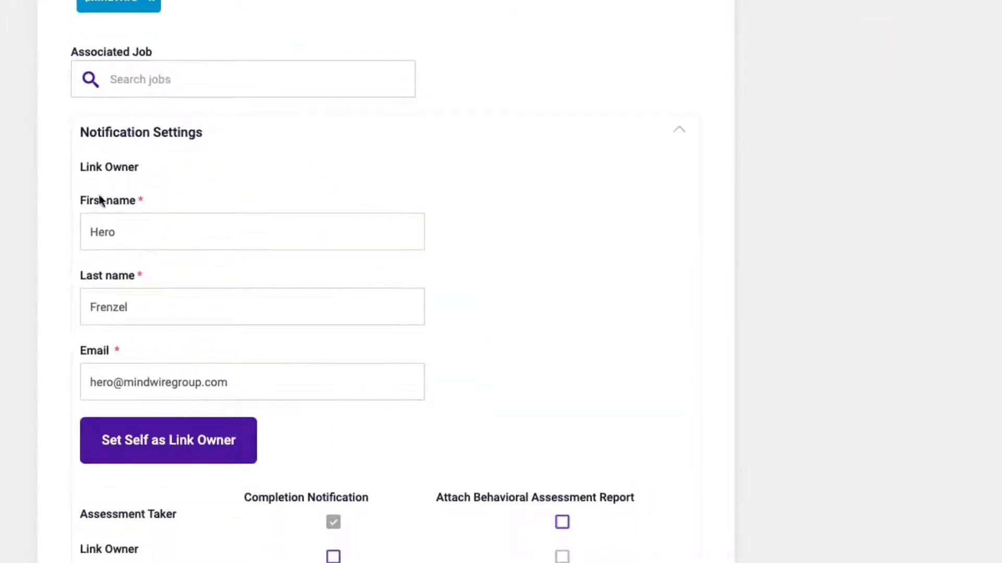
scroll(71, 365, down, 1)
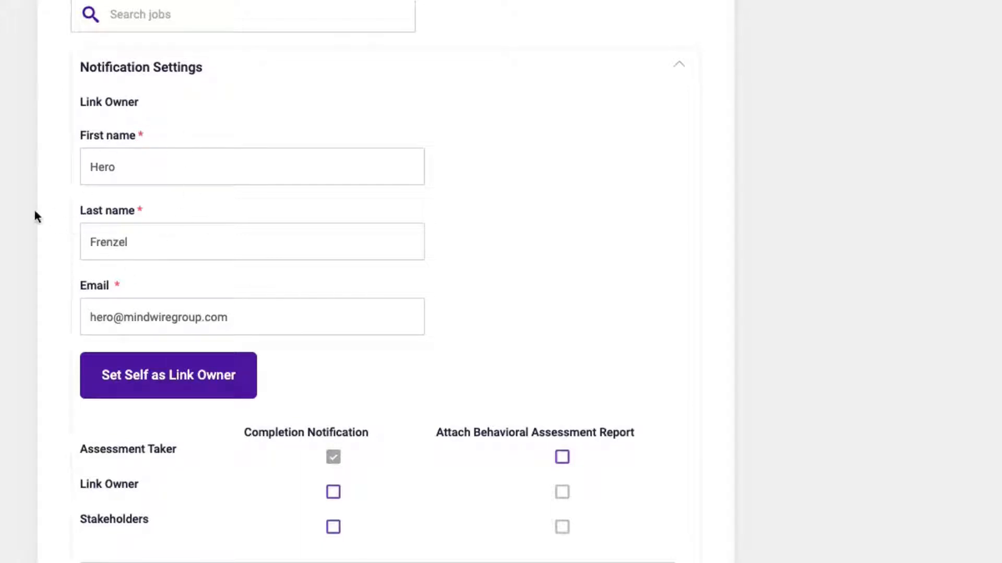
scroll(34, 213, down, 2)
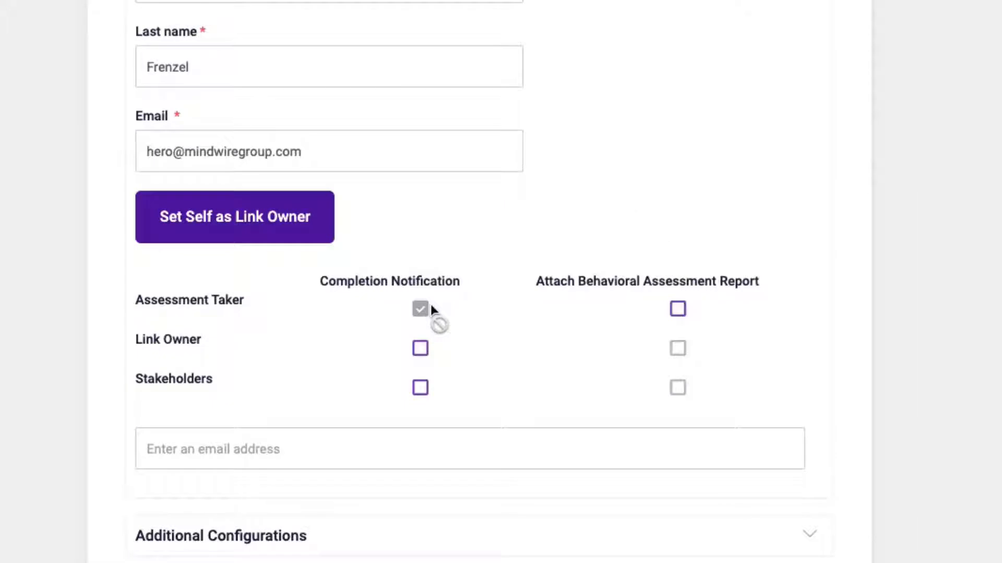
click(679, 311)
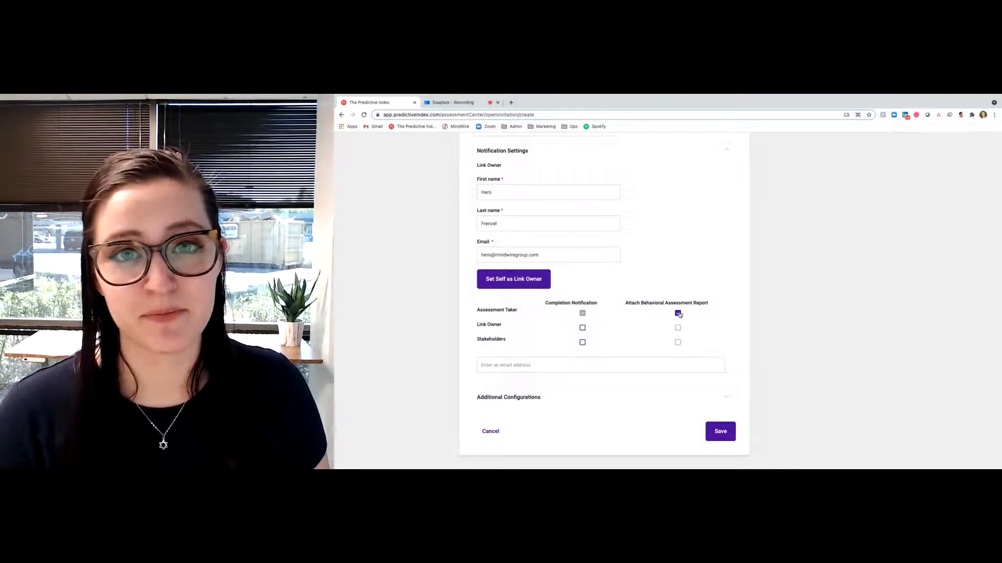
click(679, 314)
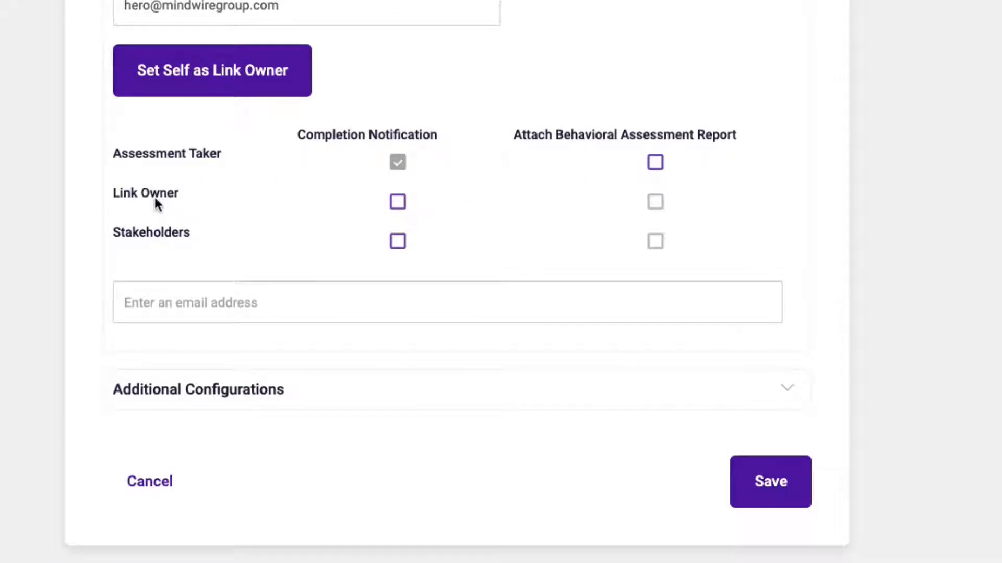
Enable completion notifications for both the link owner and stakeholders.
click(401, 203)
click(398, 209)
click(398, 204)
click(398, 241)
Add a stakeholder's e-mail address and attach the behavioral assessment report for stakeholders.
click(313, 310)
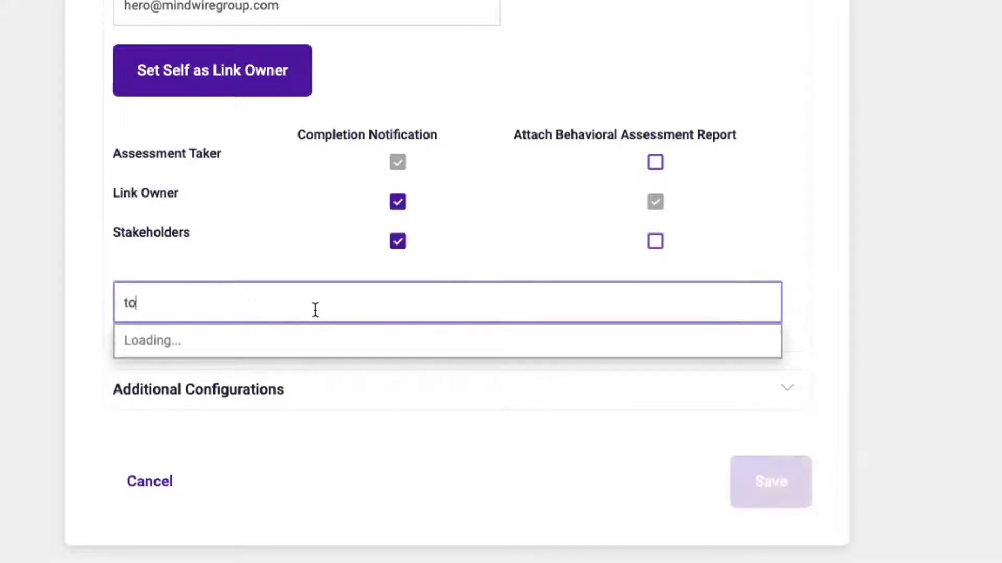
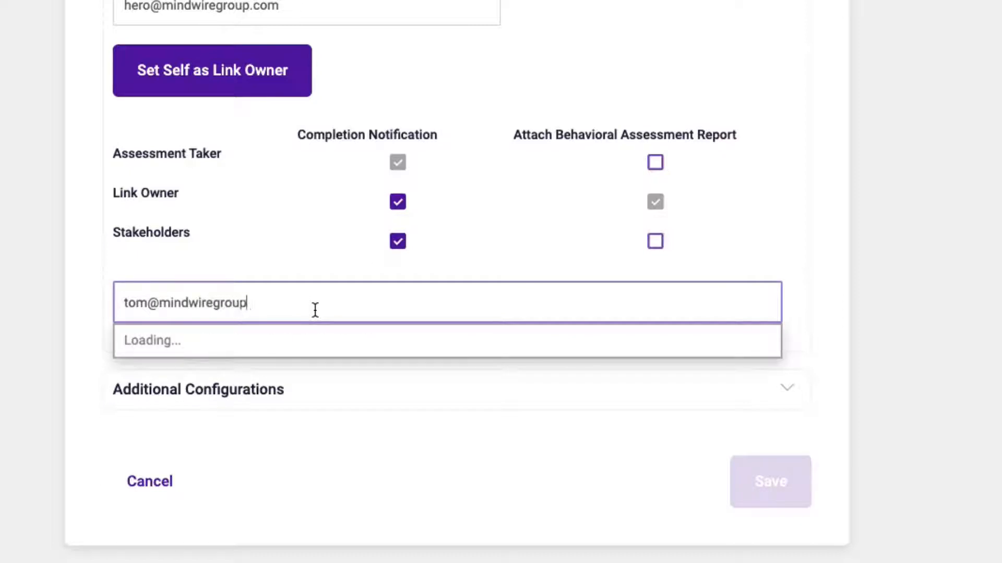
click(89, 301)
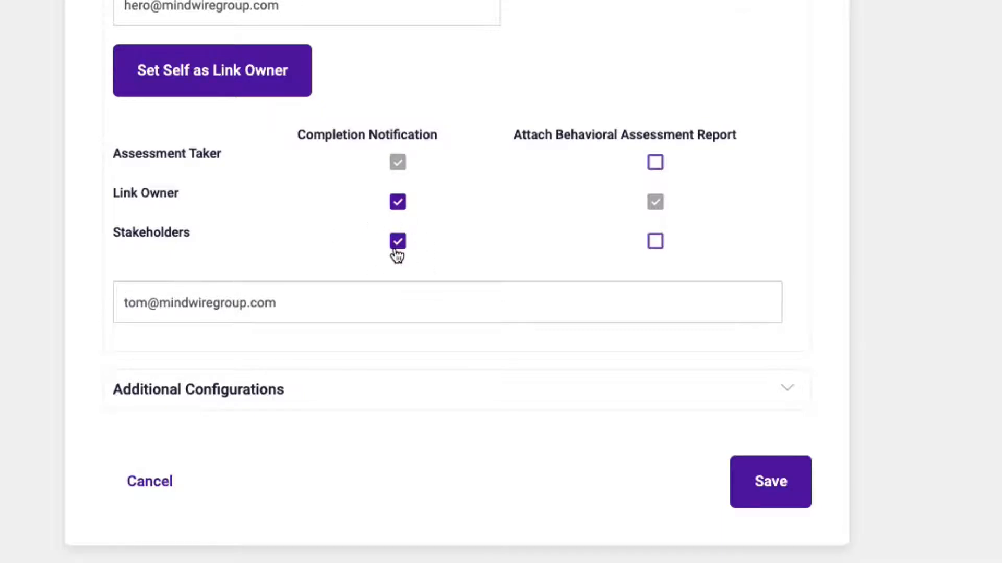
click(656, 244)
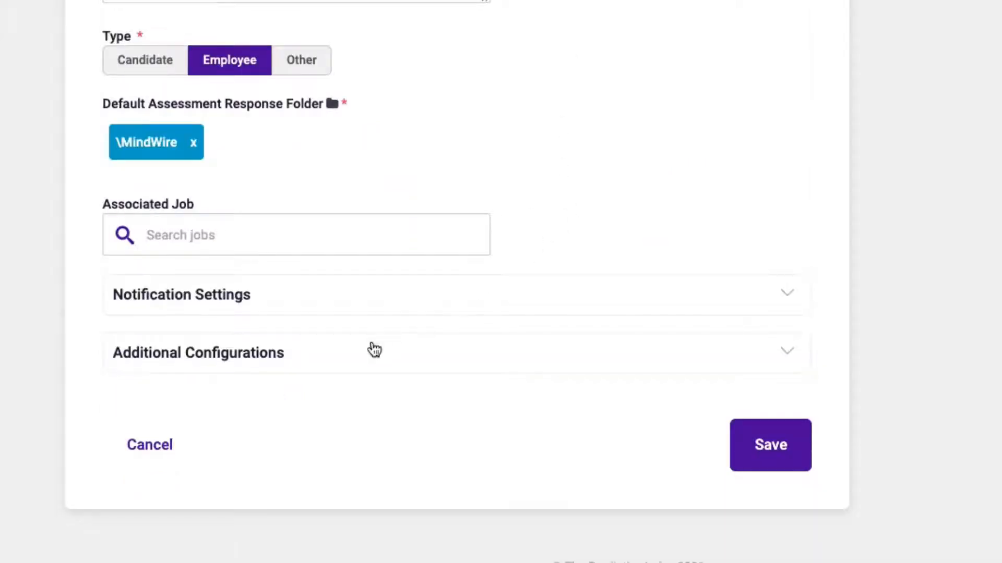
In Additional Configurations, keep English as default language and set Autosend Cognitive Assessment to On.
click(357, 362)
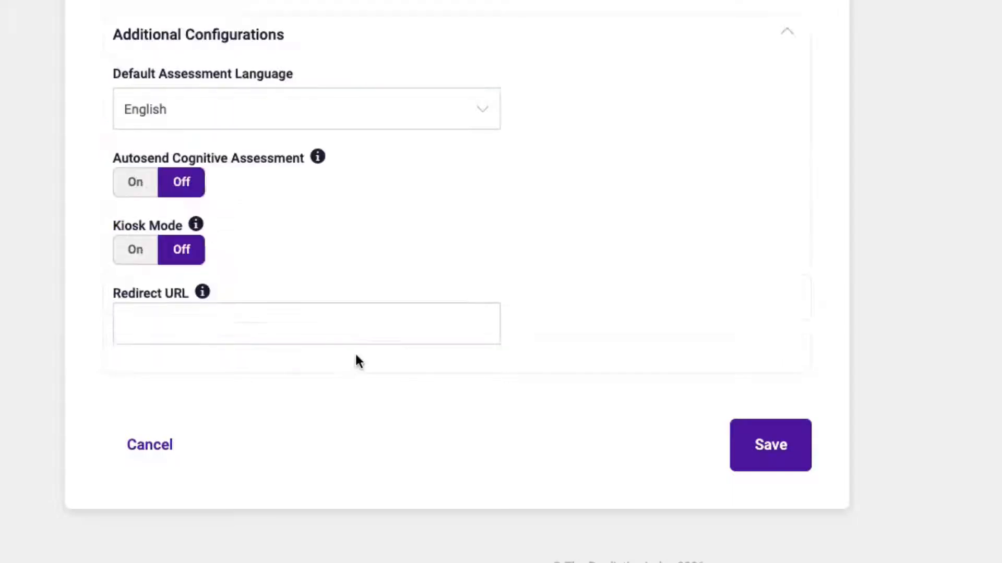
click(170, 111)
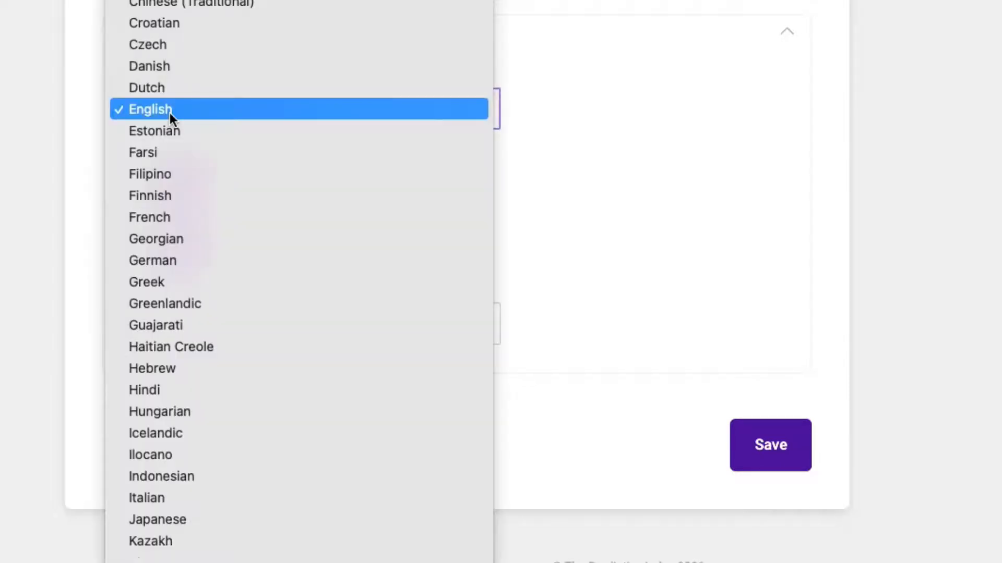
click(170, 112)
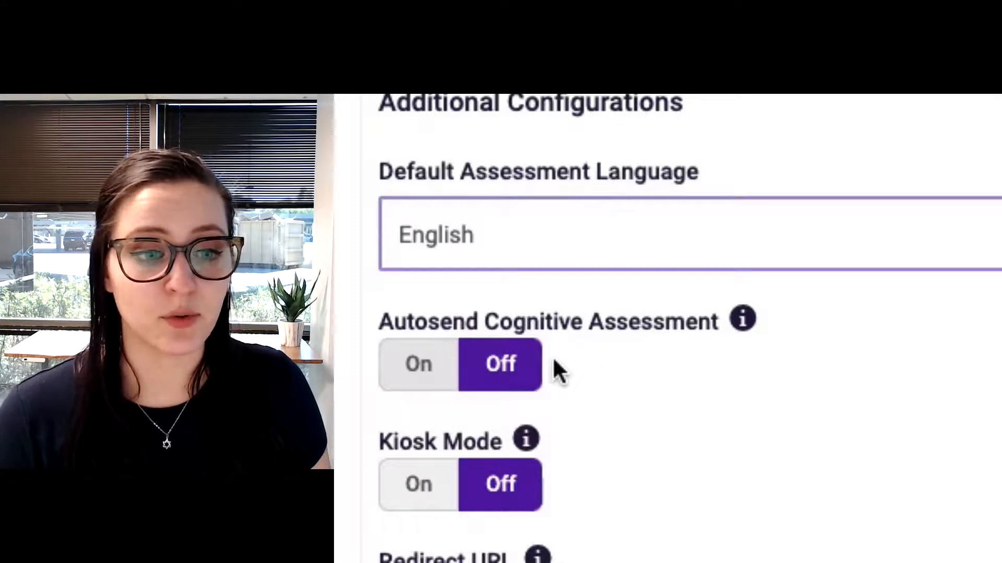
click(416, 384)
mouse_move(740, 324)
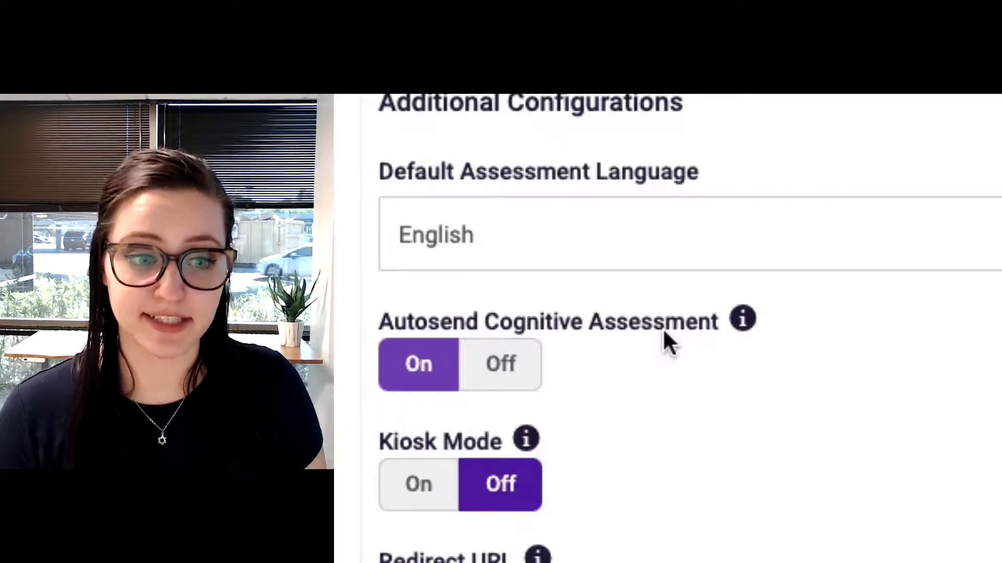
mouse_move(527, 442)
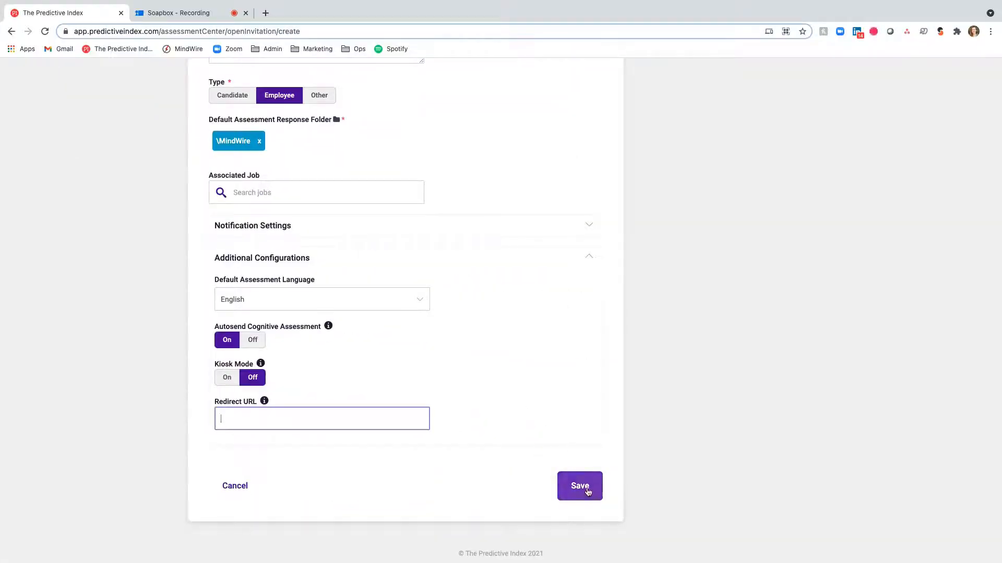
Save MindWirePILink, copy its URL from the link table, and open a new browser tab.
click(588, 492)
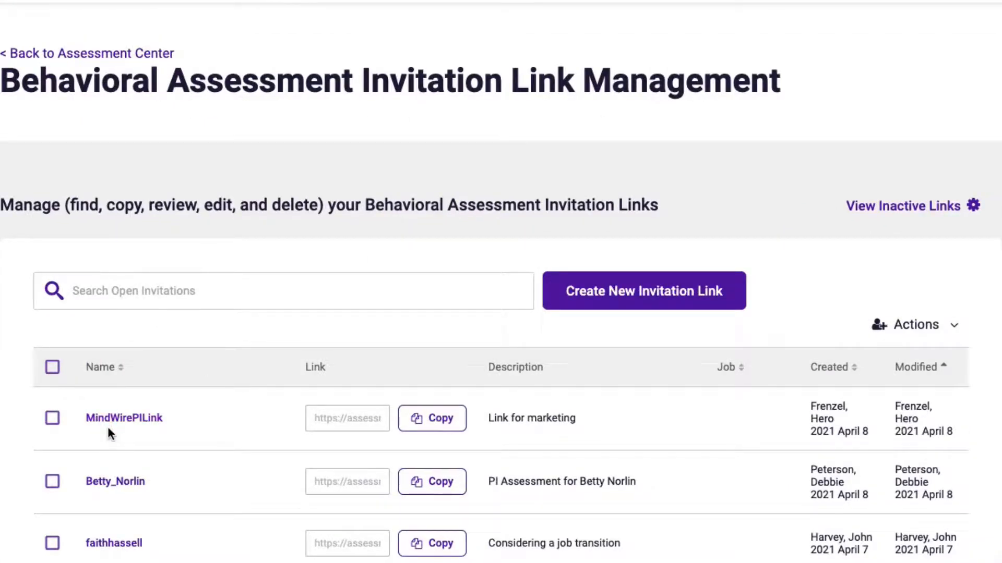
click(448, 426)
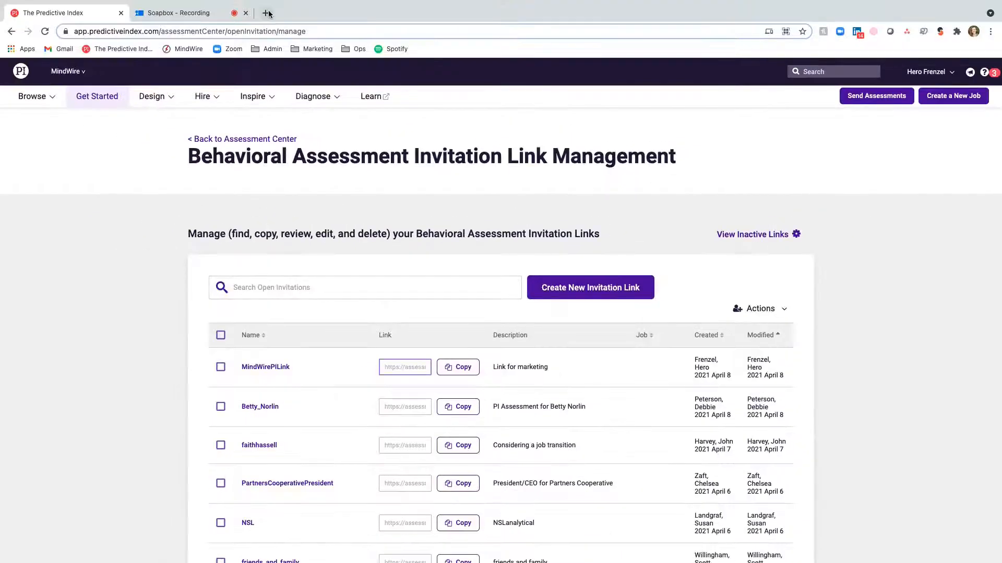
click(267, 12)
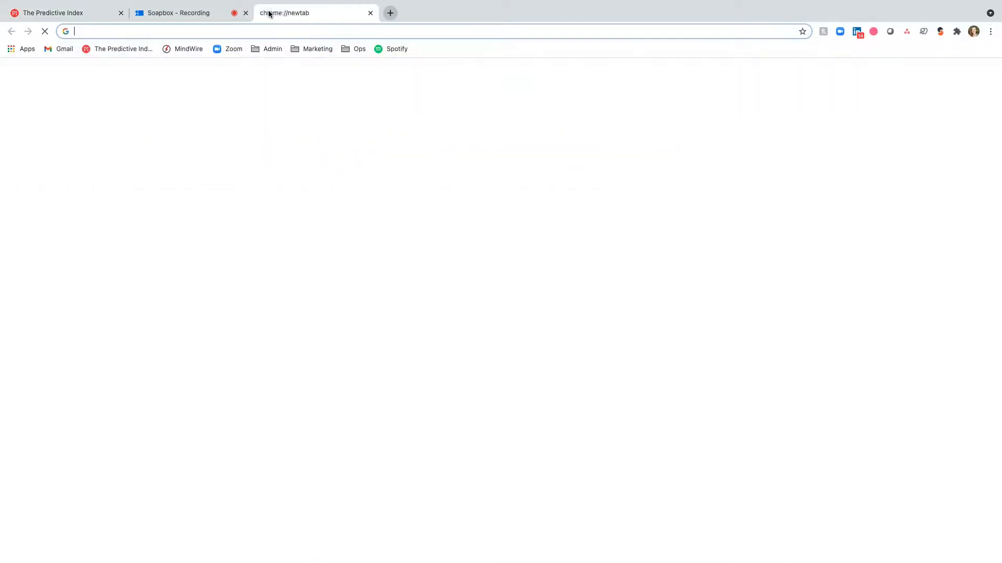
Paste and load the MindWirePILink URL, then scroll through the assessment welcome form.
key(ctrl+v)
key(Return)
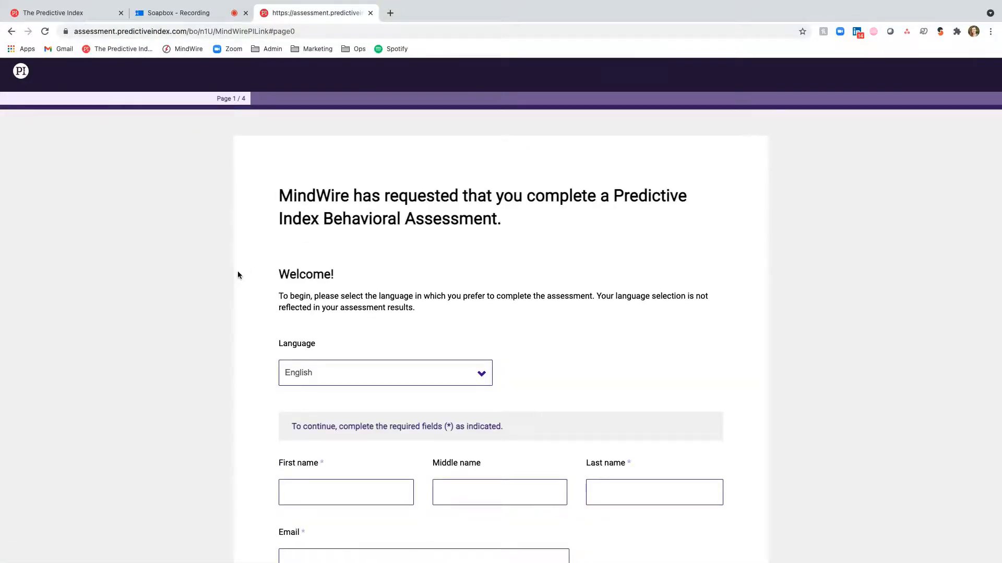
scroll(237, 320, down, 5)
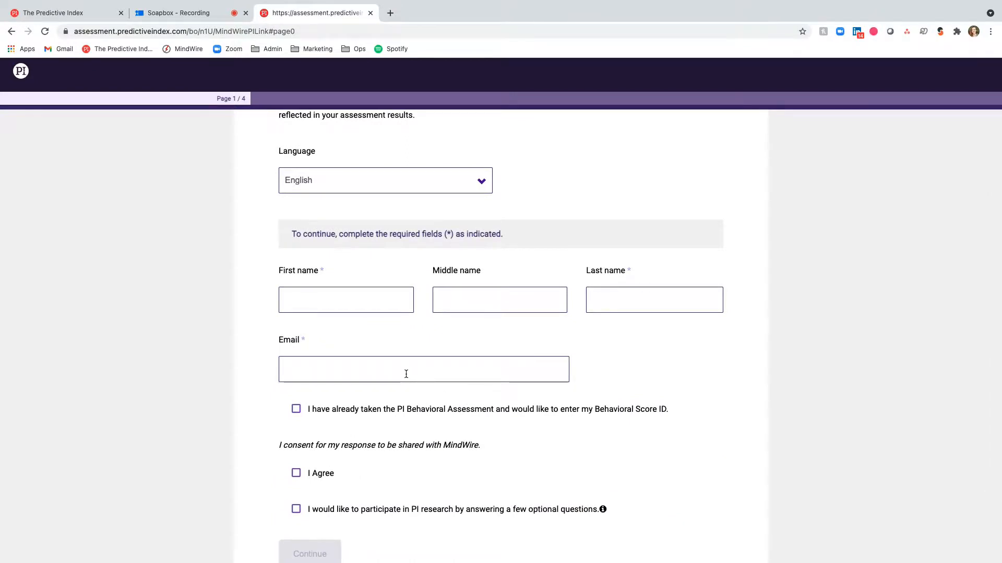
scroll(238, 367, down, 3)
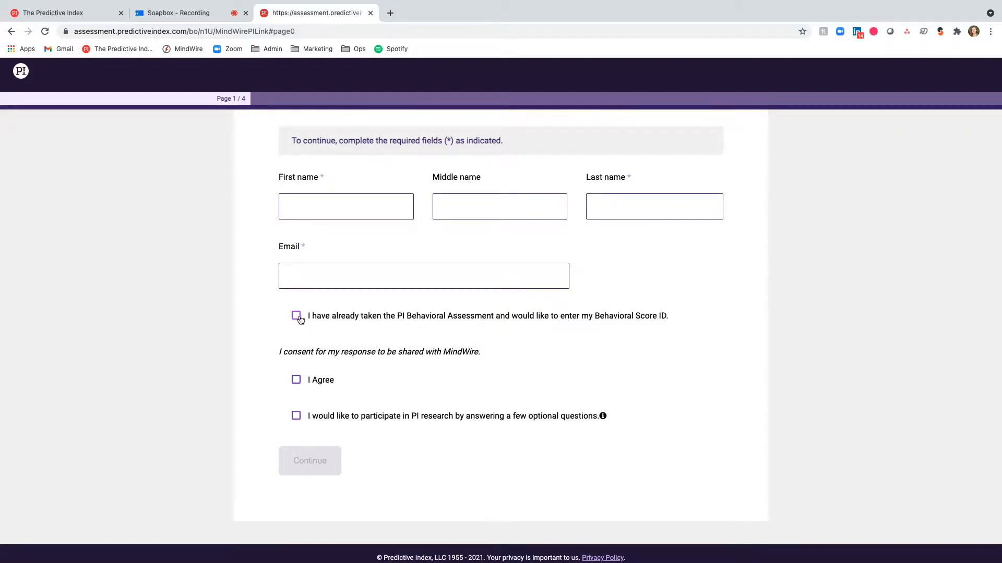
scroll(299, 319, down, 1)
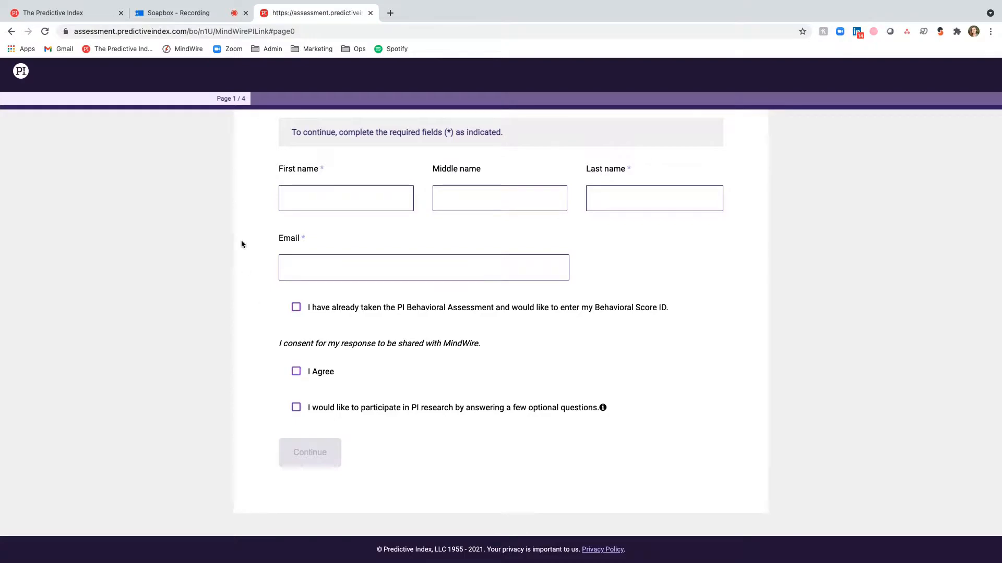
scroll(241, 245, up, 6)
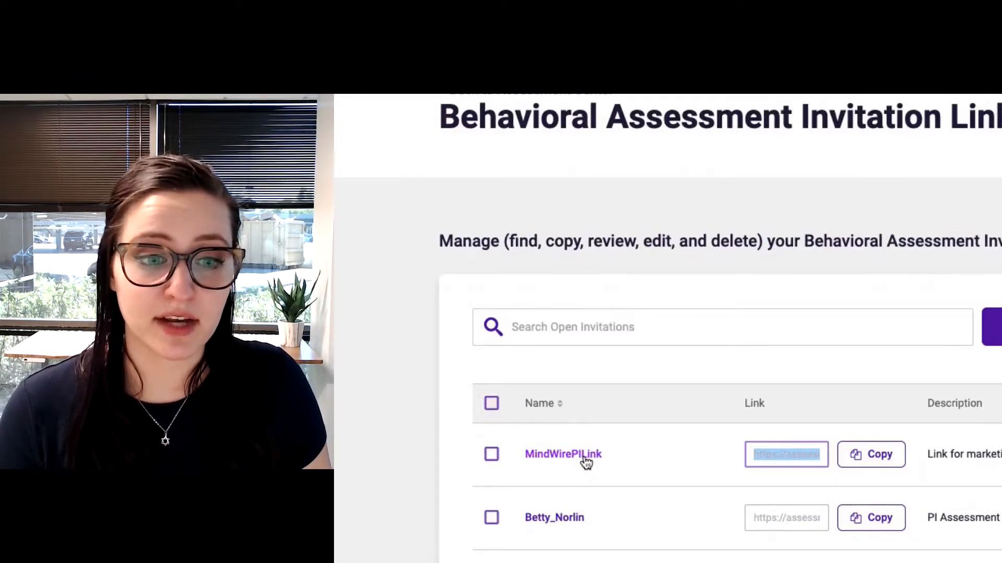
Open the saved MindWirePILink and review its description, Employee type, folder and notification settings.
click(566, 457)
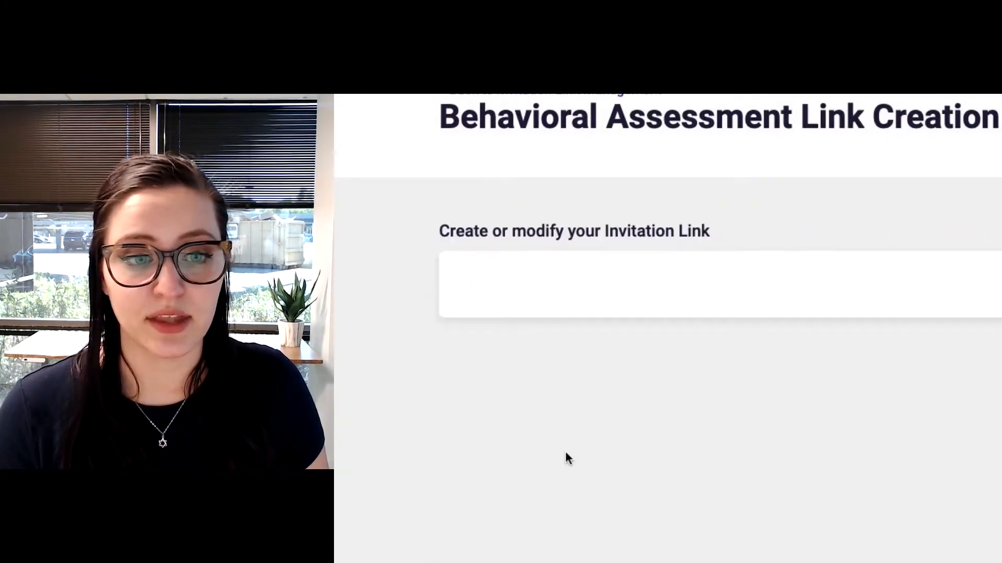
scroll(408, 476, down, 1)
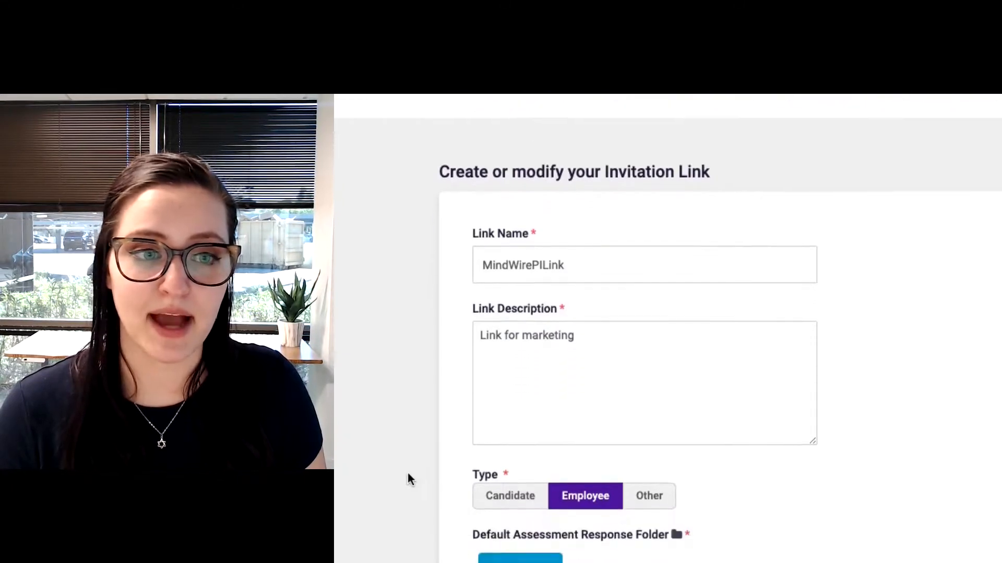
scroll(408, 476, down, 3)
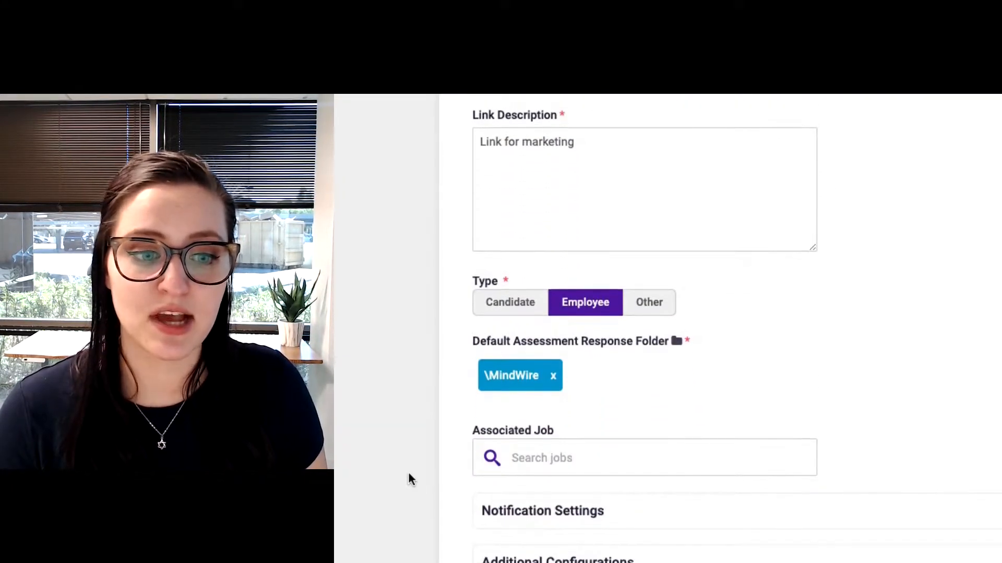
click(624, 517)
scroll(624, 516, down, 5)
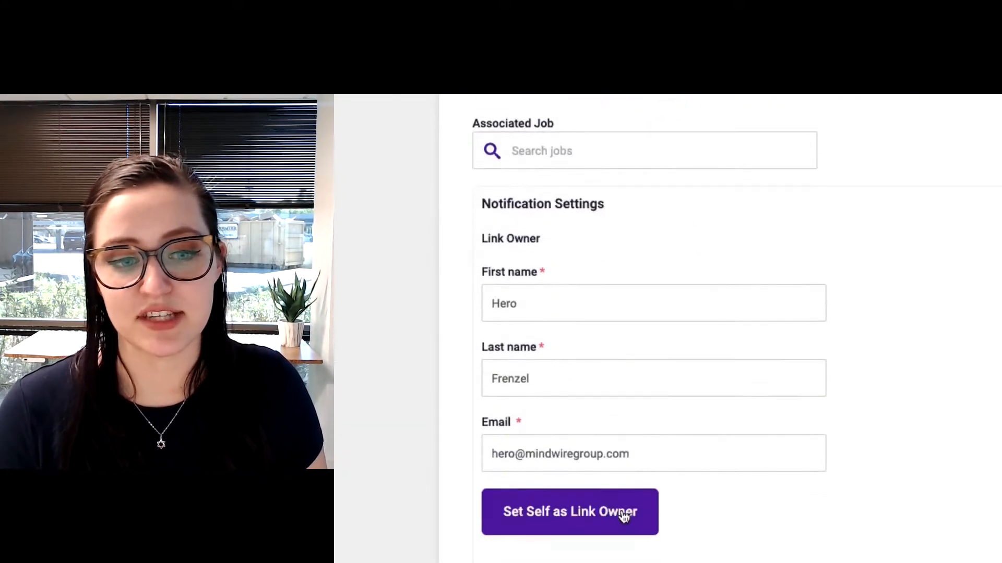
scroll(624, 516, up, 3)
scroll(738, 385, up, 3)
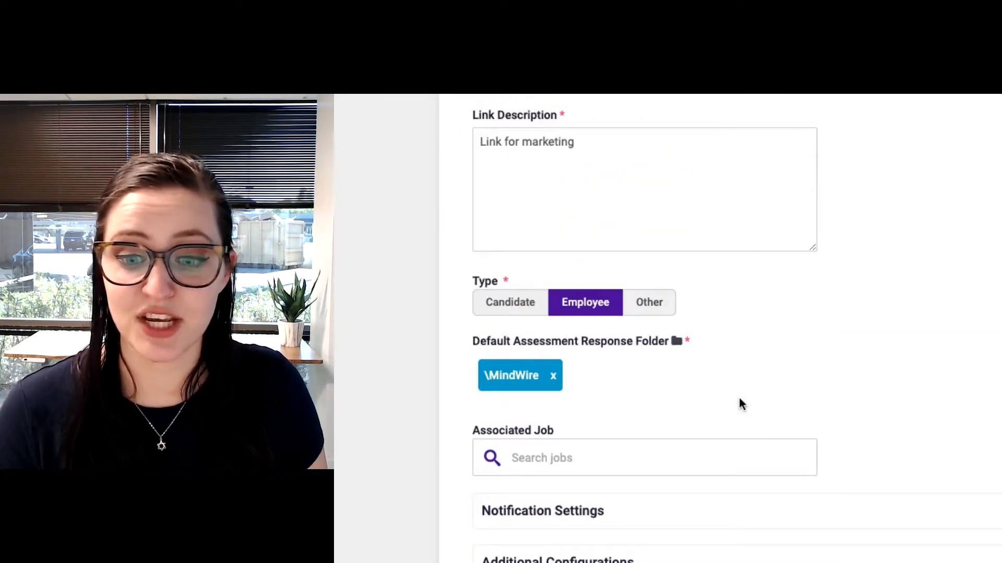